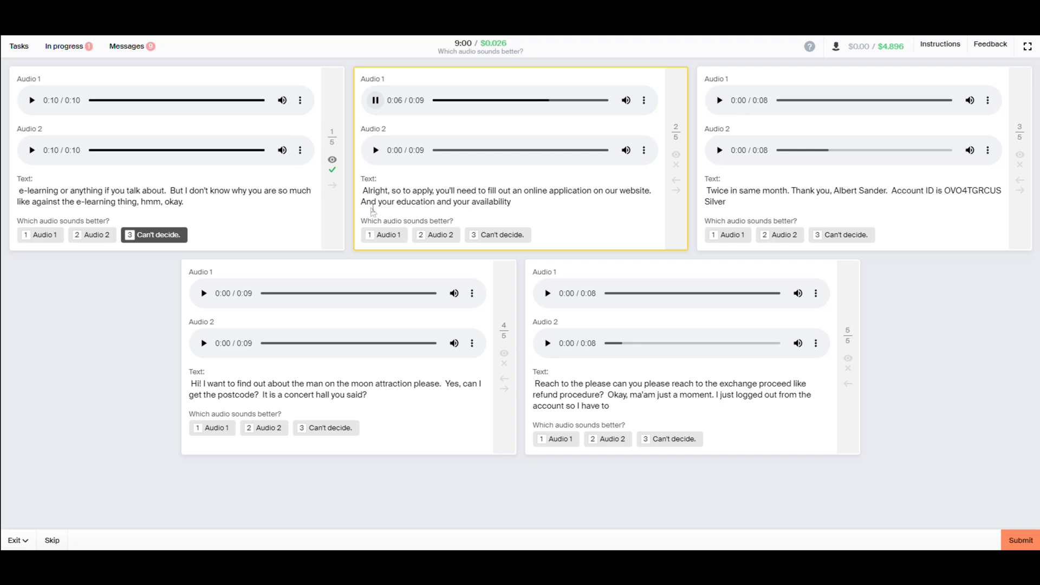
Step: Compare both recordings of the second item, about applying online, and choose Audio 1 as the better-sounding one
{"action": "left_click", "coordinate": [379, 157]}
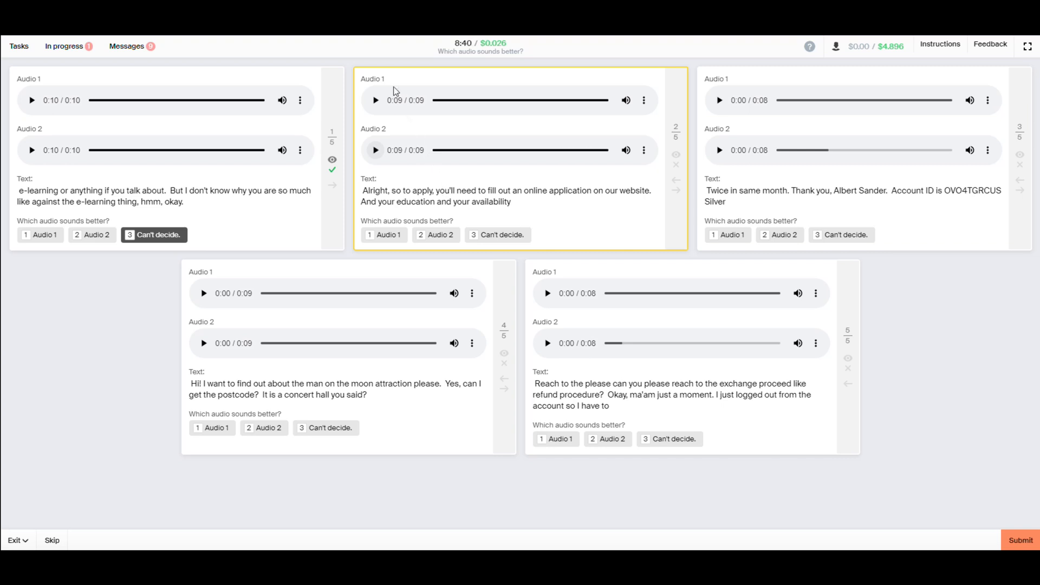
{"action": "left_click", "coordinate": [374, 100]}
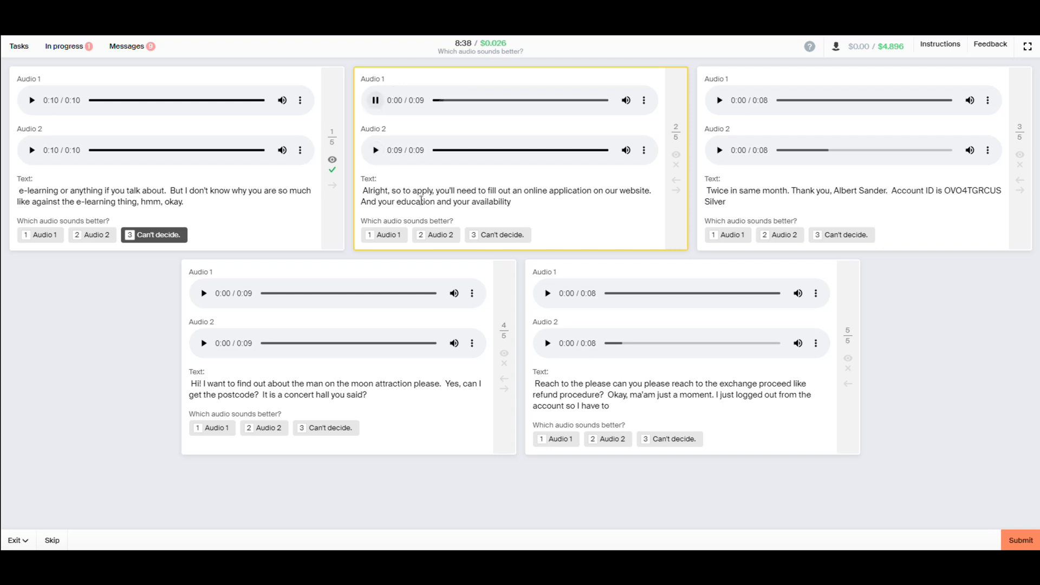
{"action": "left_click", "coordinate": [384, 235]}
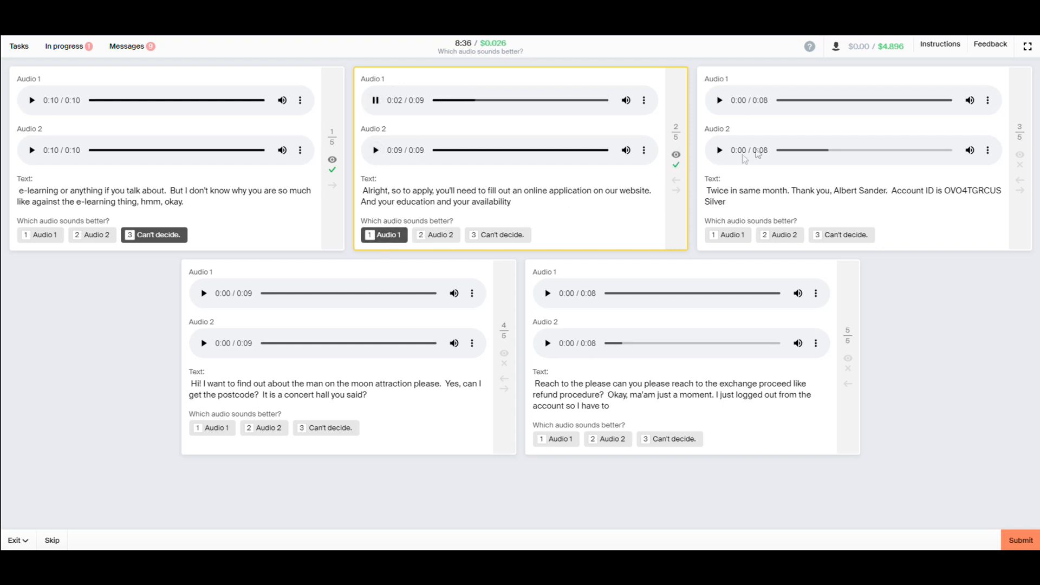
{"action": "left_click", "coordinate": [375, 100]}
Step: Listen to and replay both recordings of the third item, and answer the quality question with Can't decide
{"action": "left_click", "coordinate": [719, 101]}
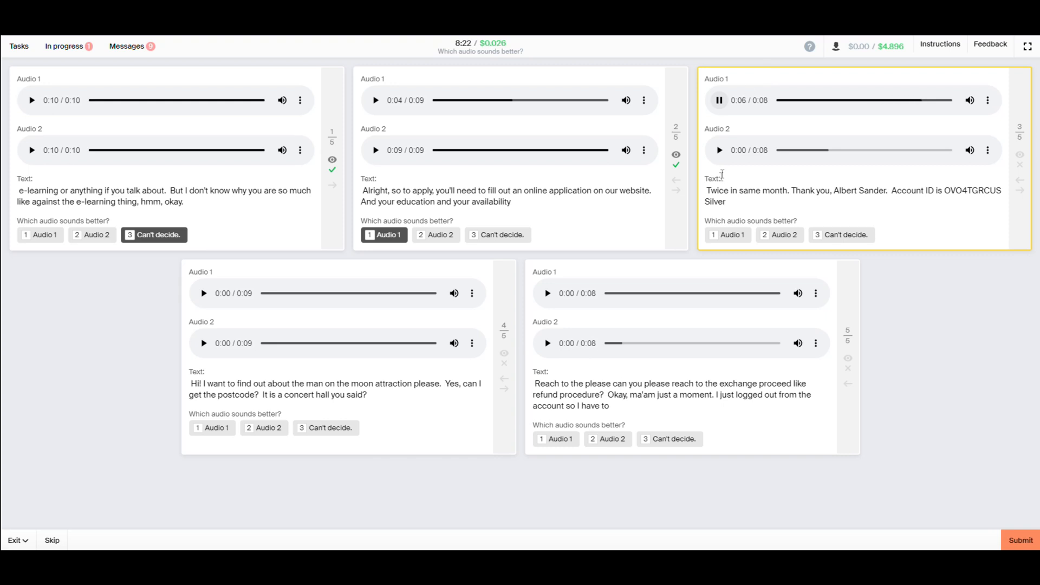
{"action": "left_click", "coordinate": [720, 152]}
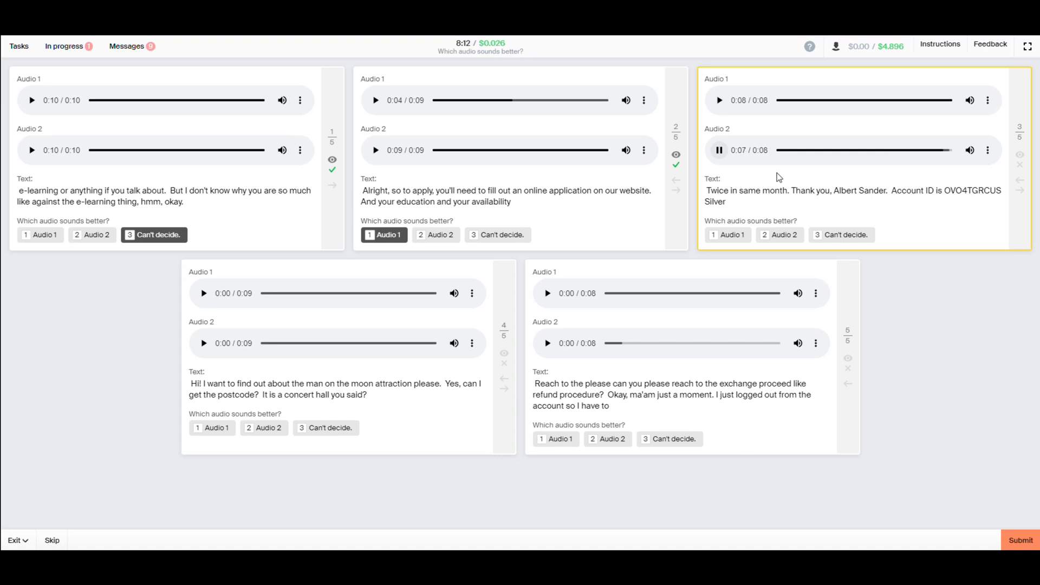
{"action": "left_click", "coordinate": [724, 103]}
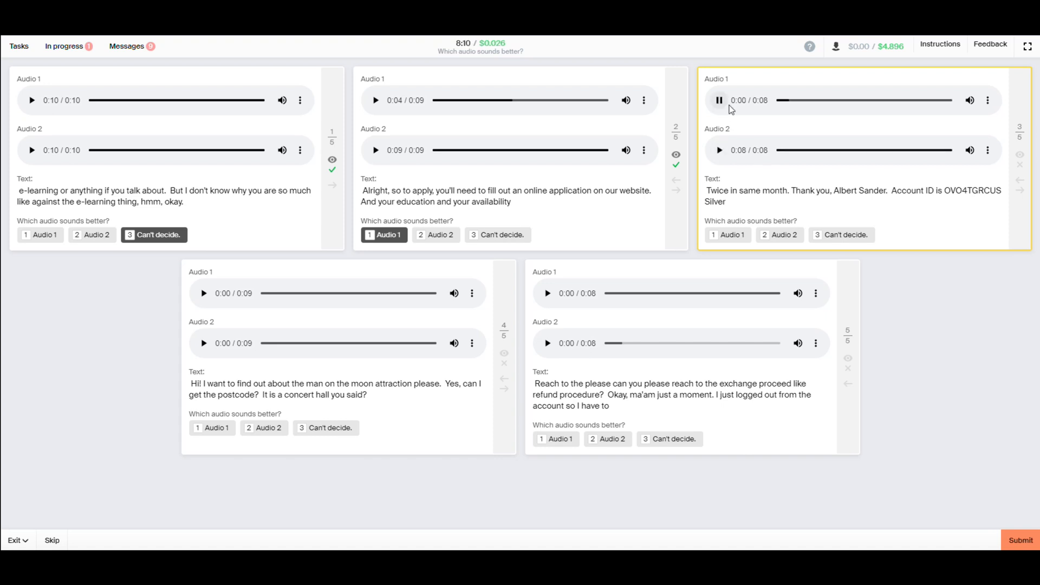
{"action": "left_click", "coordinate": [720, 151]}
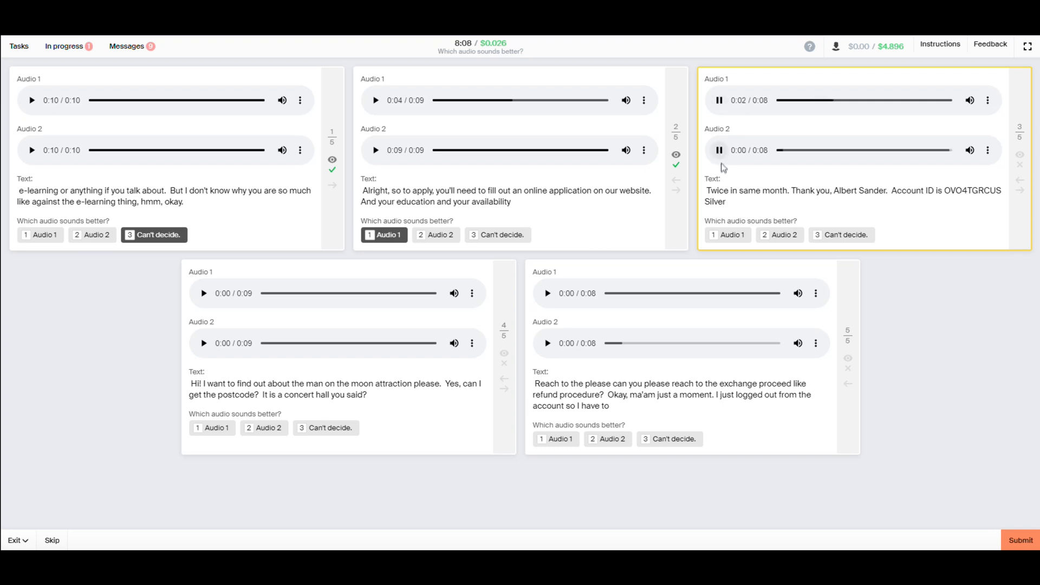
{"action": "left_click", "coordinate": [720, 152]}
{"action": "left_click", "coordinate": [719, 100]}
{"action": "left_click", "coordinate": [844, 237]}
Step: Listen to both recordings of the fourth item, about the man on the moon attraction, and choose Audio 2
{"action": "left_click", "coordinate": [203, 294]}
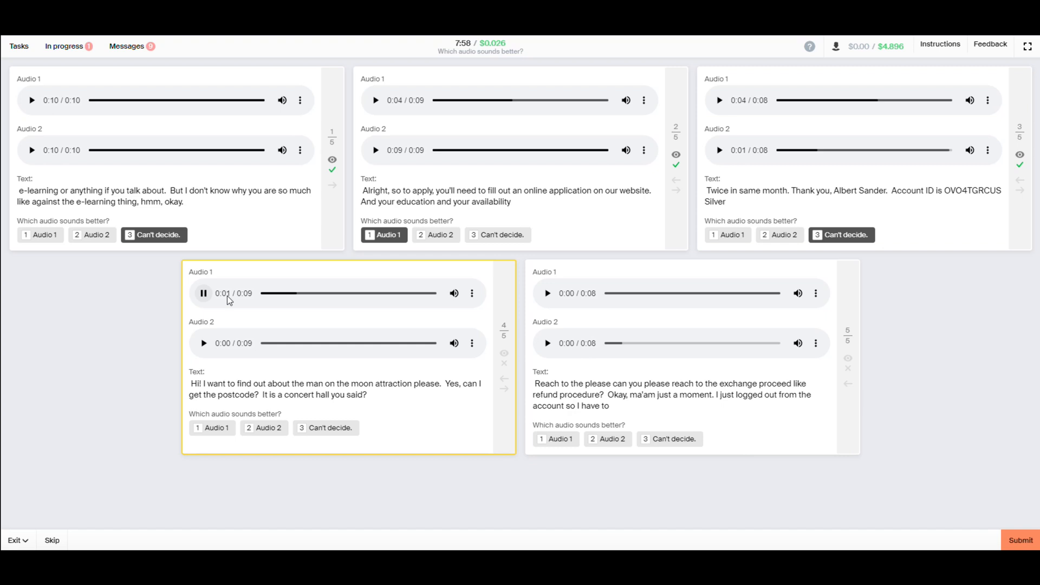
{"action": "left_click", "coordinate": [202, 347]}
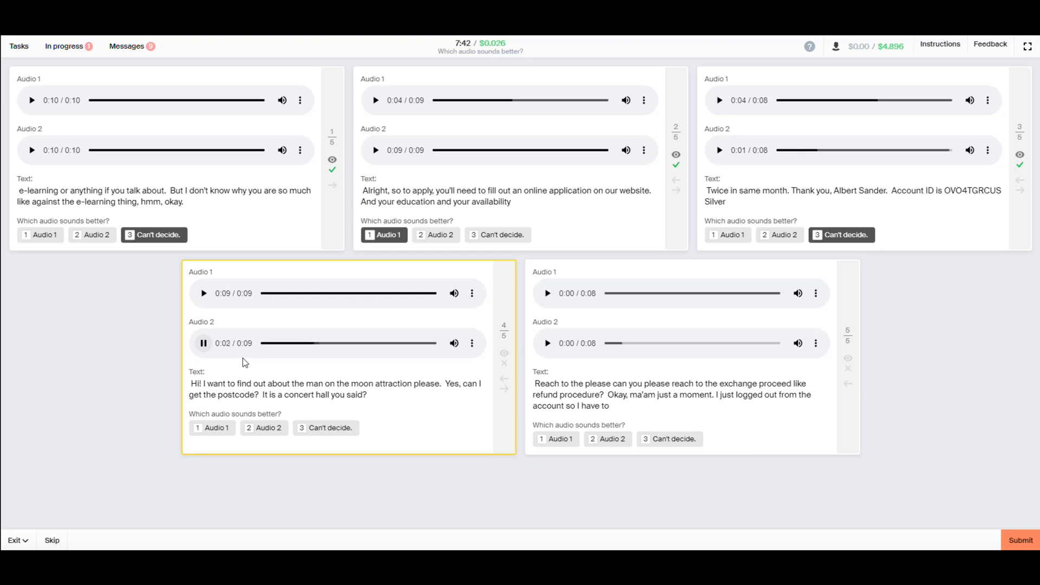
{"action": "left_click", "coordinate": [266, 433]}
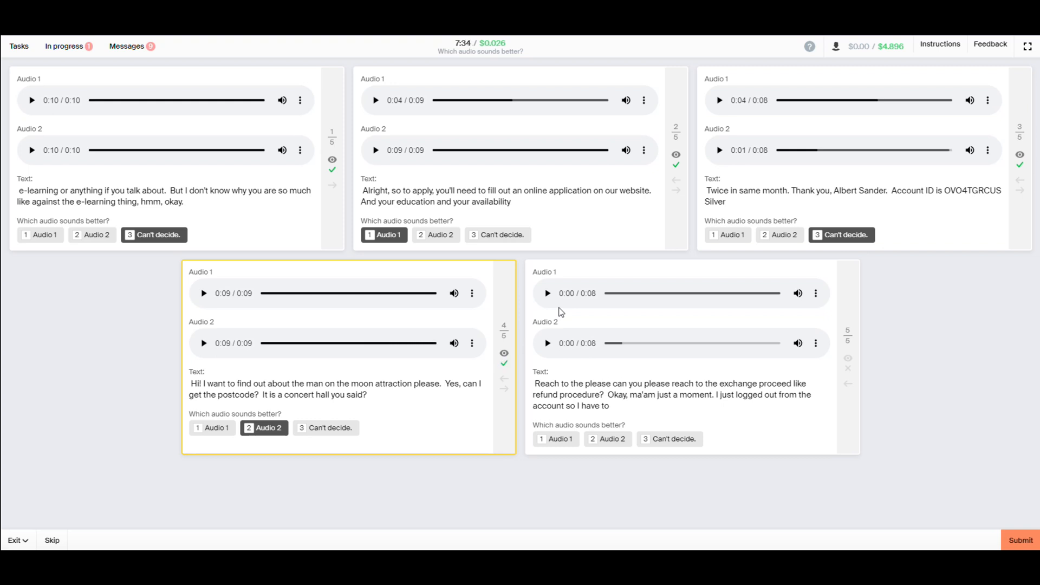
Step: Compare both recordings of the fifth item, about the refund procedure, and answer Can't decide
{"action": "left_click", "coordinate": [547, 293]}
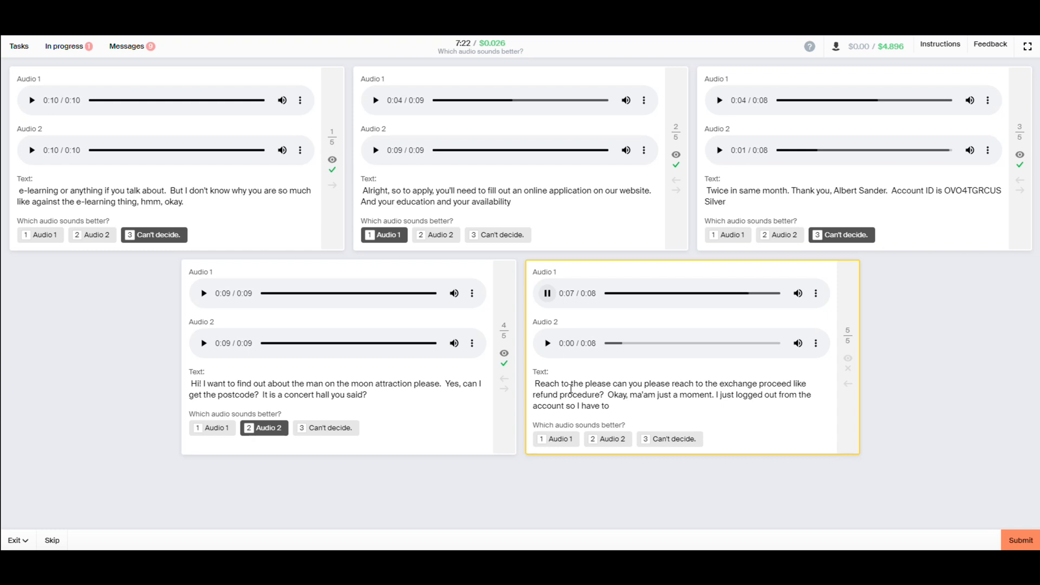
{"action": "left_click", "coordinate": [548, 345]}
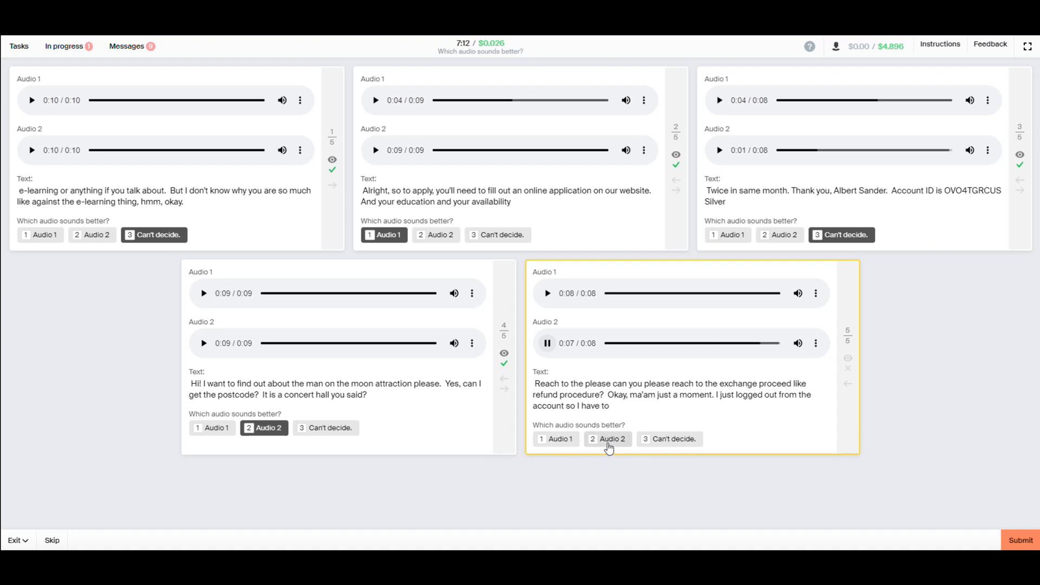
{"action": "left_click", "coordinate": [547, 293]}
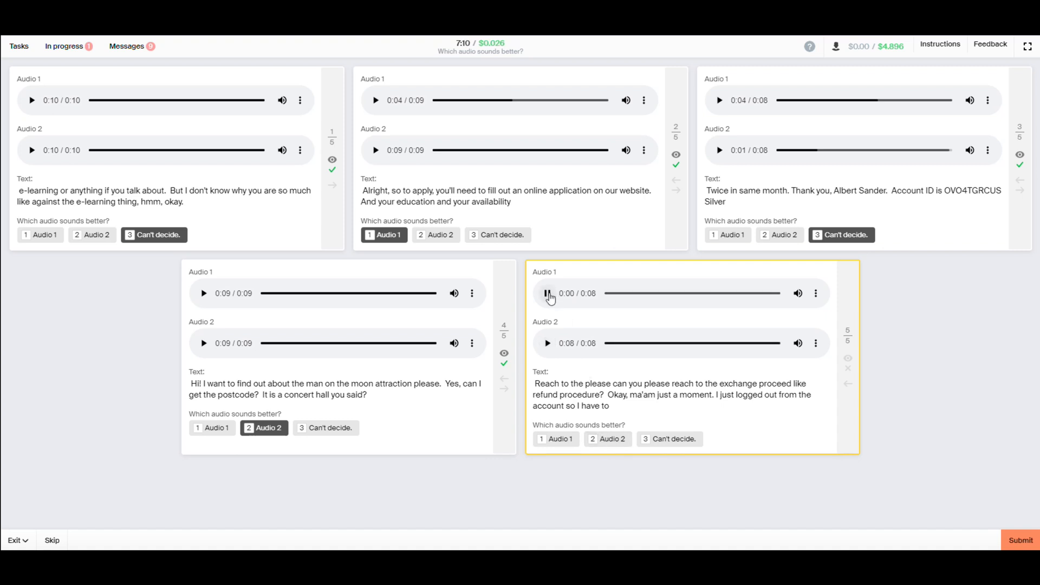
{"action": "left_click", "coordinate": [547, 342]}
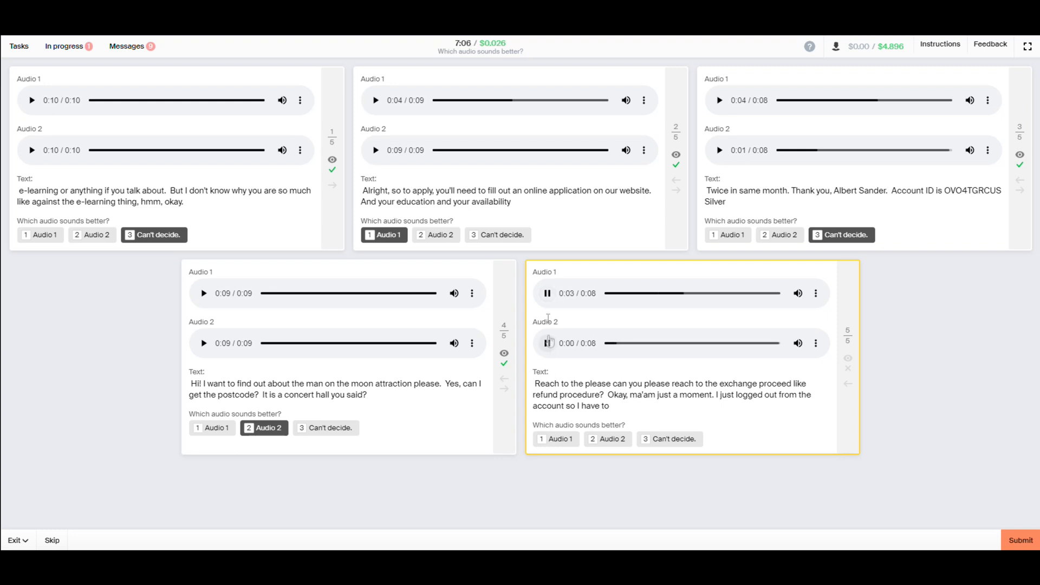
{"action": "left_click", "coordinate": [547, 294]}
{"action": "left_click", "coordinate": [671, 439]}
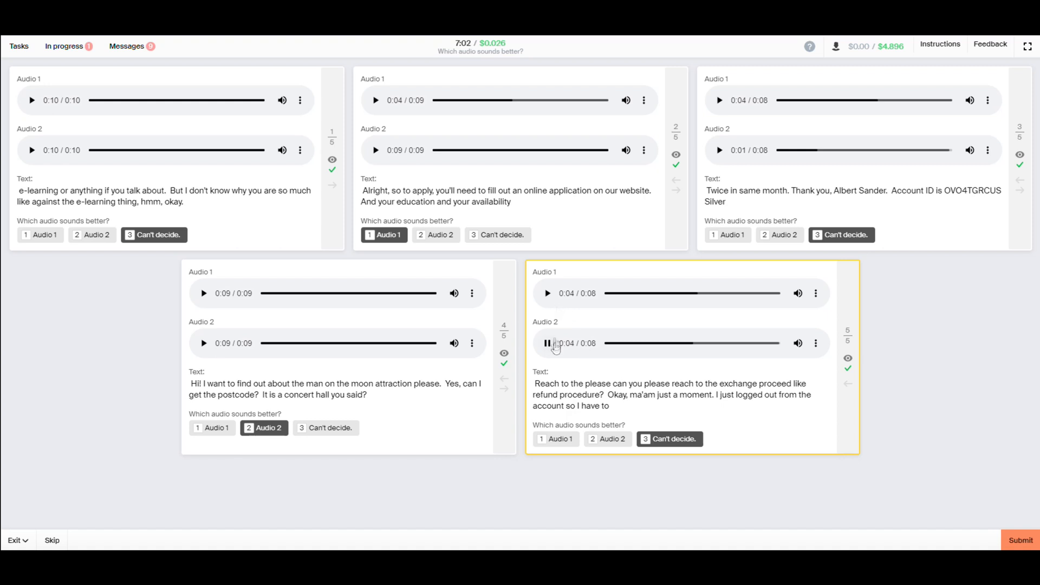
Step: Replay both recordings of the fifth item from the beginning to recheck which one sounds better
{"action": "left_click", "coordinate": [548, 293]}
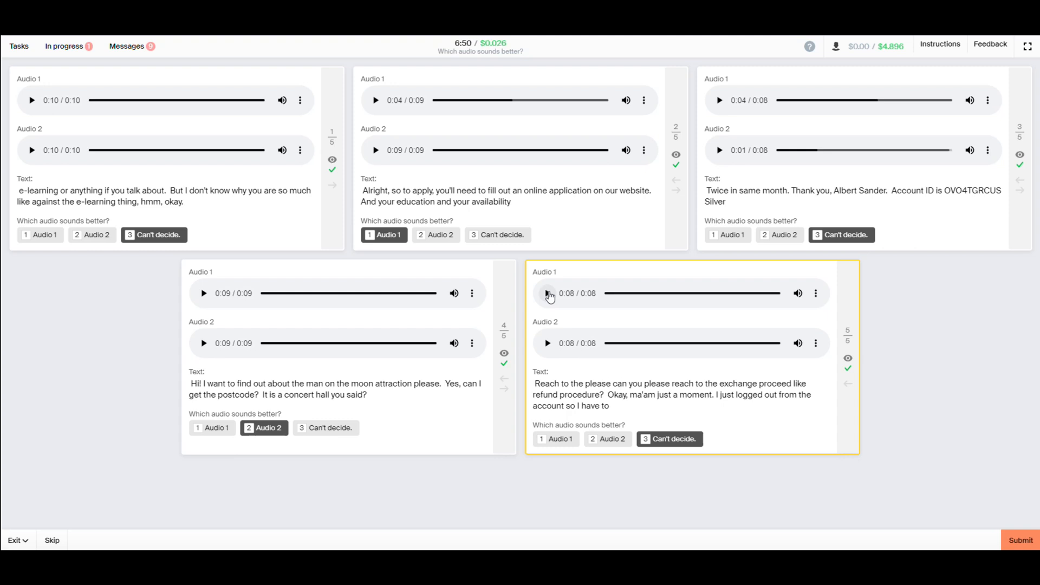
{"action": "left_click", "coordinate": [548, 293]}
{"action": "left_click", "coordinate": [547, 343]}
{"action": "left_click", "coordinate": [548, 293]}
{"action": "left_click", "coordinate": [548, 343]}
{"action": "left_click_drag", "start_coordinate": [638, 298], "coordinate": [599, 294]}
{"action": "left_click_drag", "start_coordinate": [633, 343], "coordinate": [598, 347]}
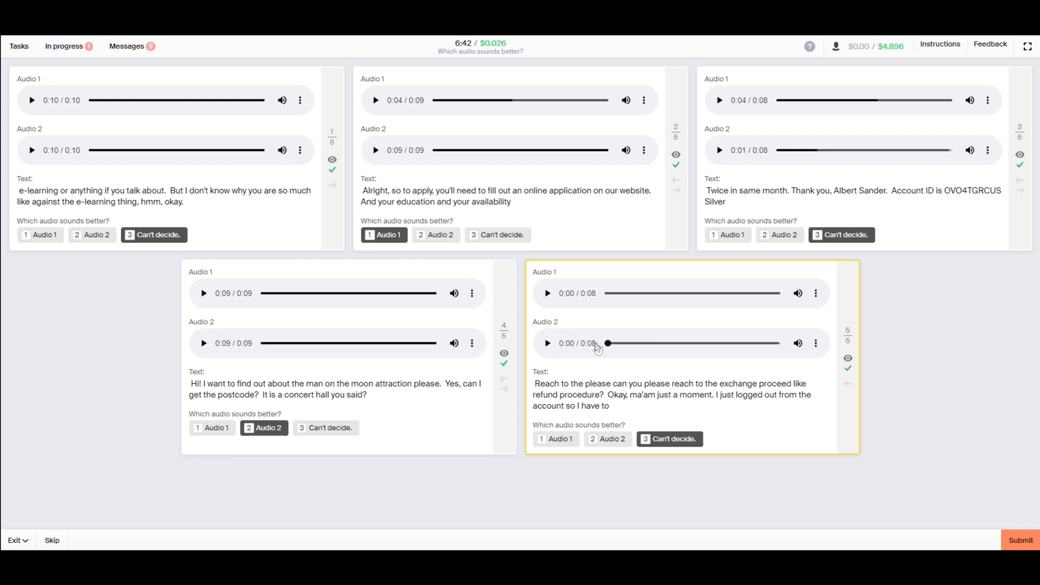
{"action": "left_click", "coordinate": [548, 293]}
{"action": "left_click", "coordinate": [548, 343]}
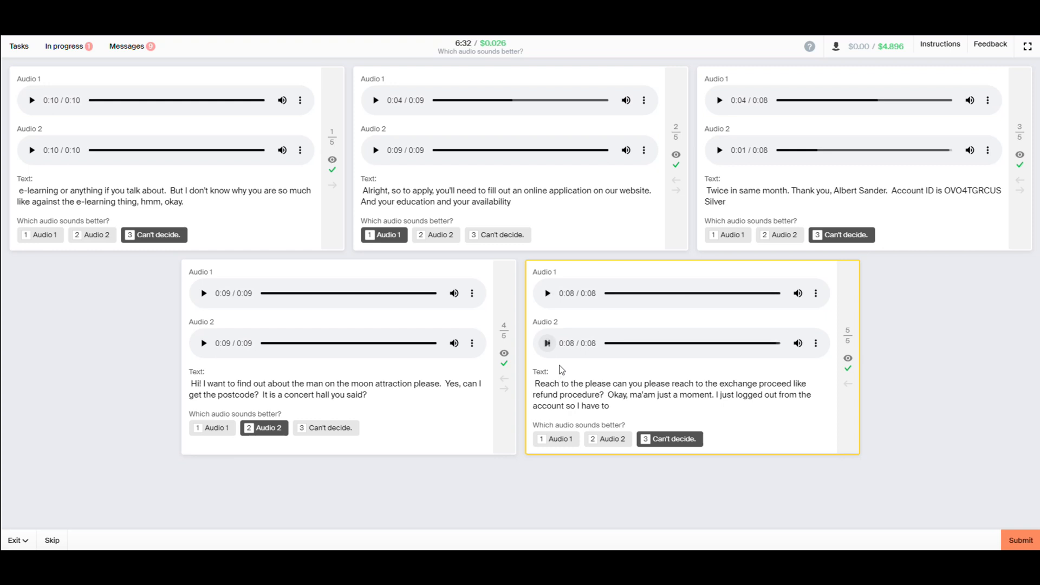
Step: Recheck both recordings of the fourth item, about the man on the moon attraction, and submit the completed set of answers
{"action": "left_click", "coordinate": [204, 293]}
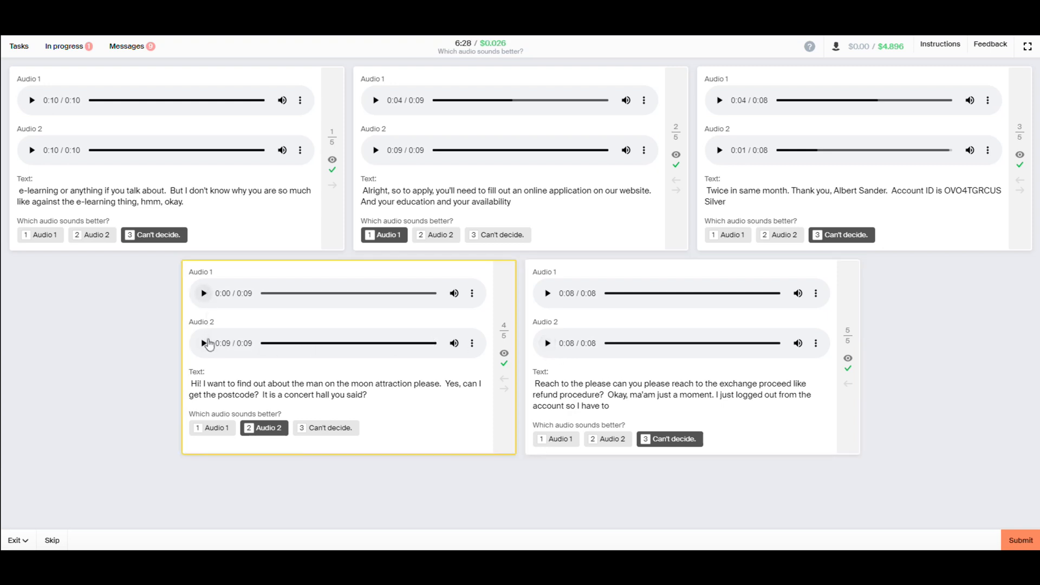
{"action": "left_click", "coordinate": [204, 343]}
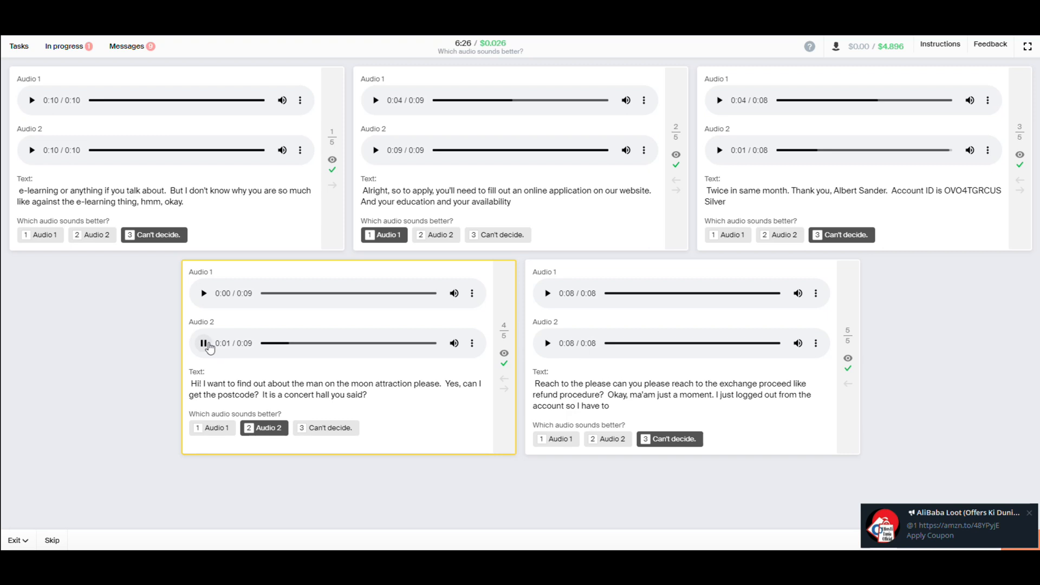
{"action": "left_click", "coordinate": [204, 294]}
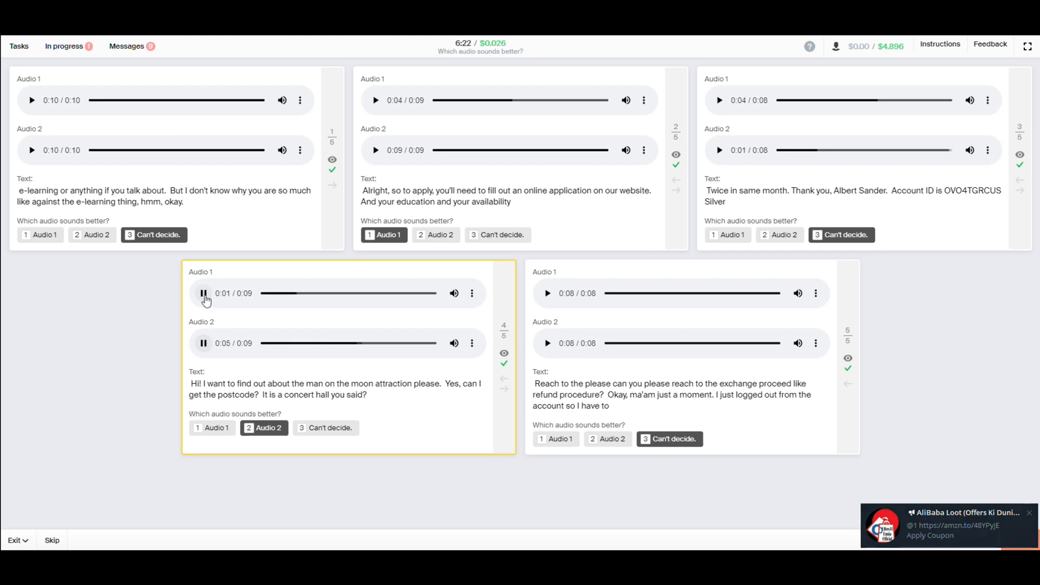
{"action": "left_click", "coordinate": [204, 295]}
{"action": "left_click", "coordinate": [204, 347]}
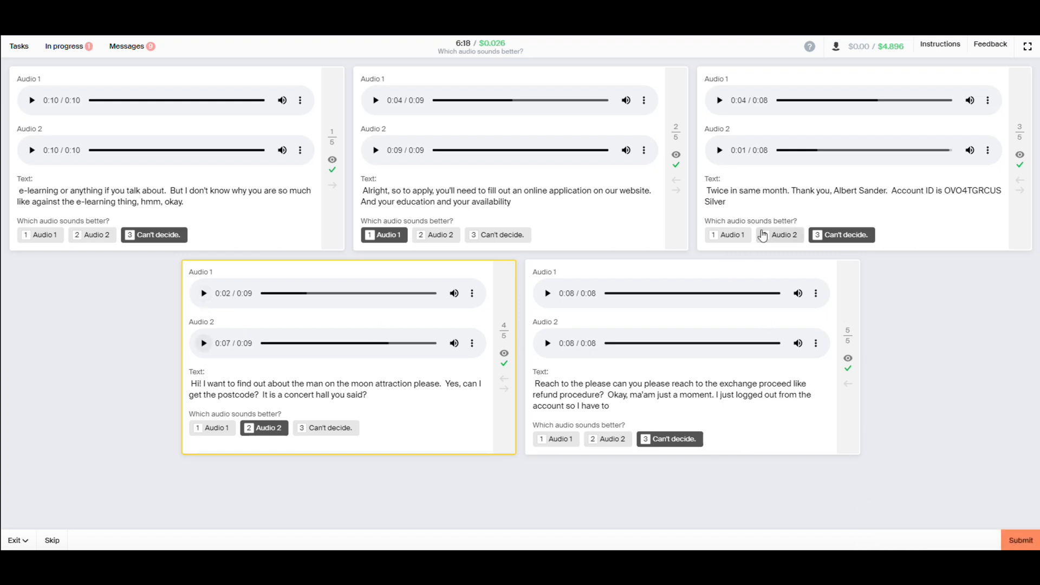
{"action": "left_click", "coordinate": [1022, 541]}
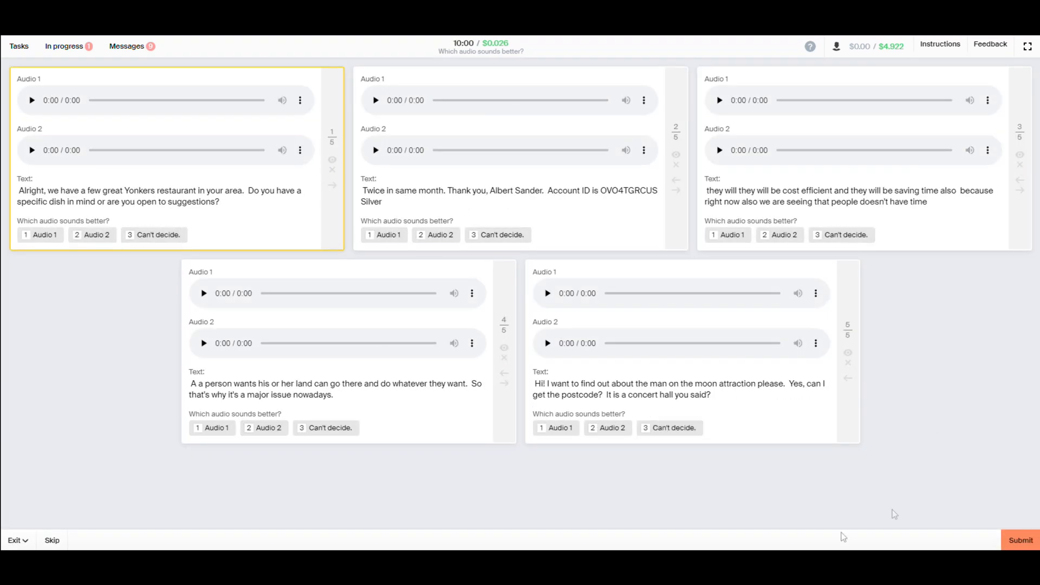
Step: Play both recordings of the first item, about Yonkers restaurants, and answer Can't decide
{"action": "left_click", "coordinate": [30, 100]}
{"action": "left_click", "coordinate": [32, 150]}
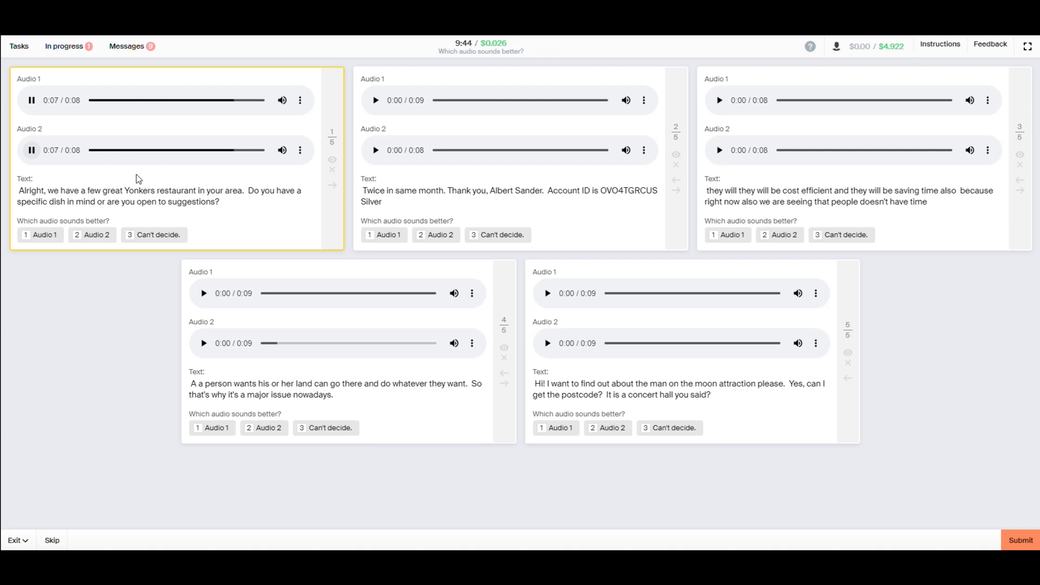
{"action": "left_click", "coordinate": [143, 238]}
Step: Compare both recordings of the second item, about an account ID, and choose Audio 2 as better-sounding
{"action": "left_click", "coordinate": [375, 100]}
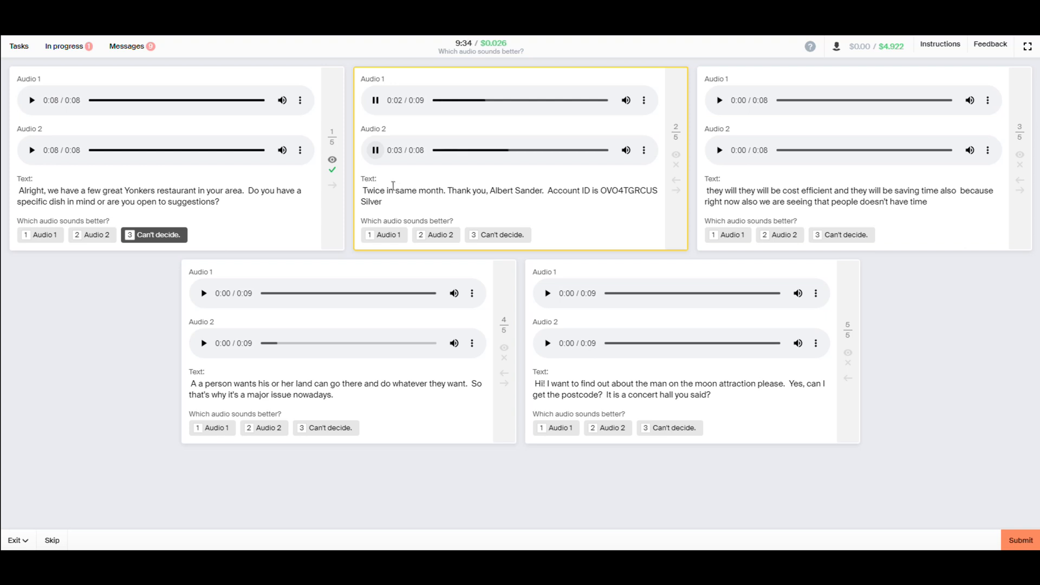
{"action": "left_click", "coordinate": [375, 151]}
{"action": "left_click", "coordinate": [375, 150]}
{"action": "left_click", "coordinate": [374, 101]}
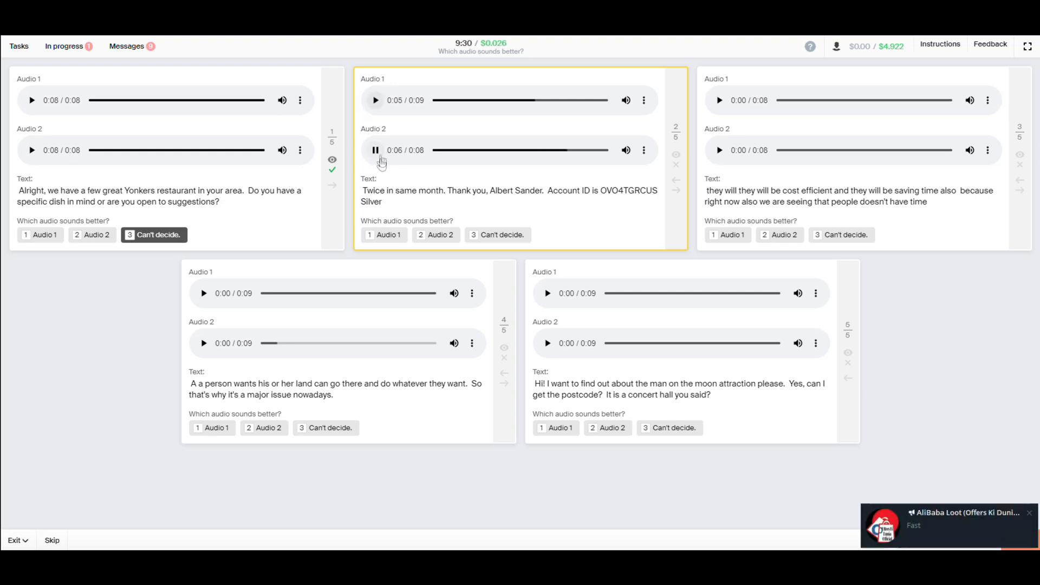
{"action": "left_click", "coordinate": [439, 236]}
{"action": "left_click", "coordinate": [374, 101]}
{"action": "left_click", "coordinate": [374, 101]}
Step: Listen to and replay both recordings of the third item, about saving time and cost, and choose Audio 1
{"action": "left_click", "coordinate": [720, 101]}
{"action": "left_click", "coordinate": [719, 150]}
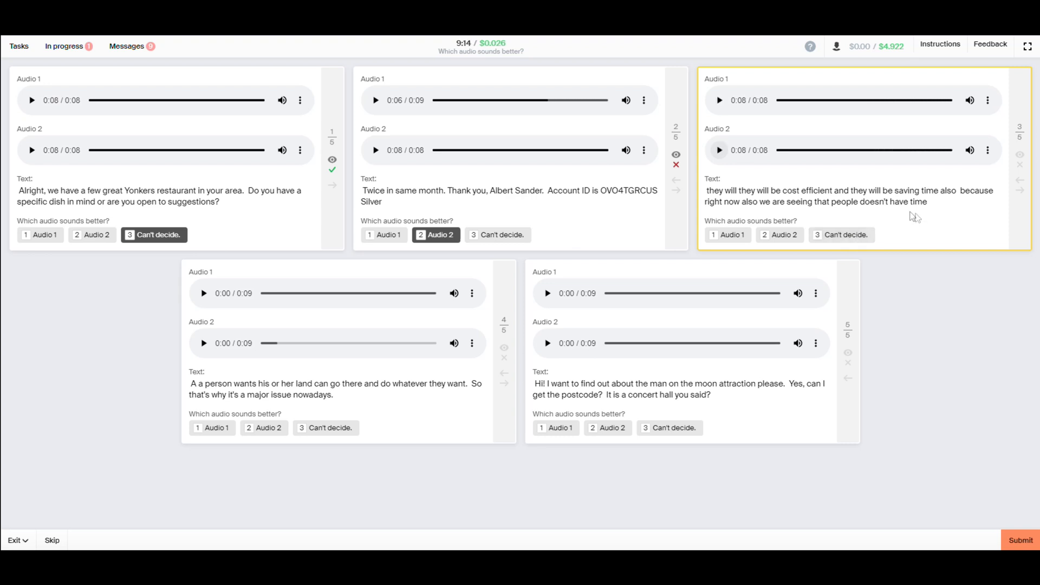
{"action": "left_click", "coordinate": [721, 106]}
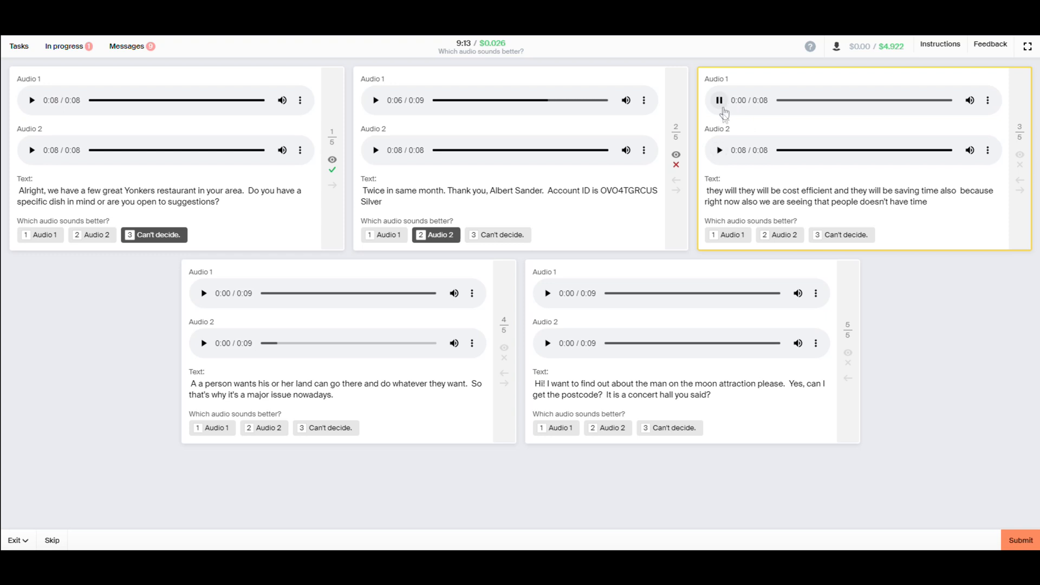
{"action": "left_click", "coordinate": [719, 151]}
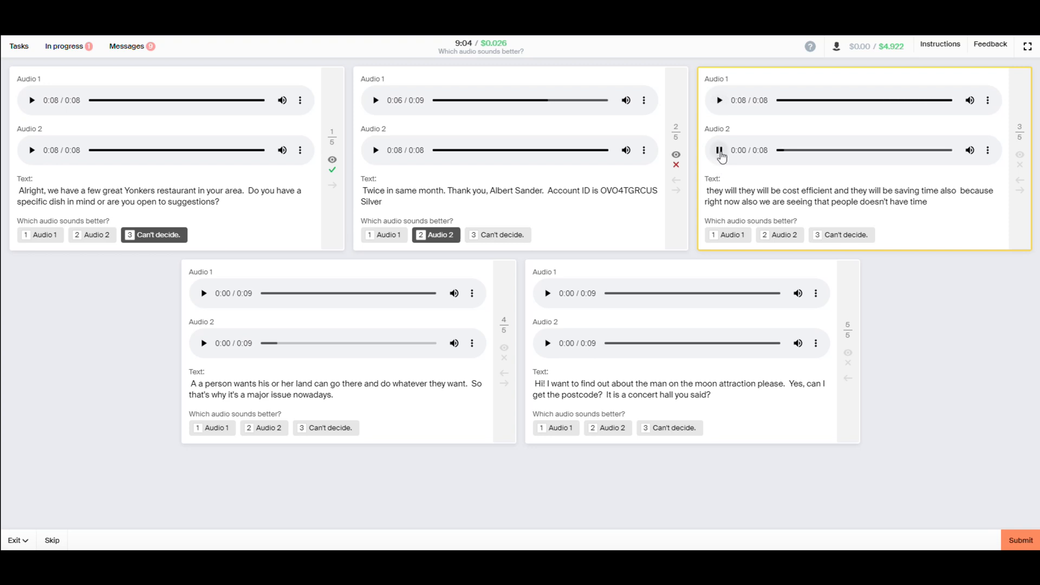
{"action": "left_click", "coordinate": [731, 235]}
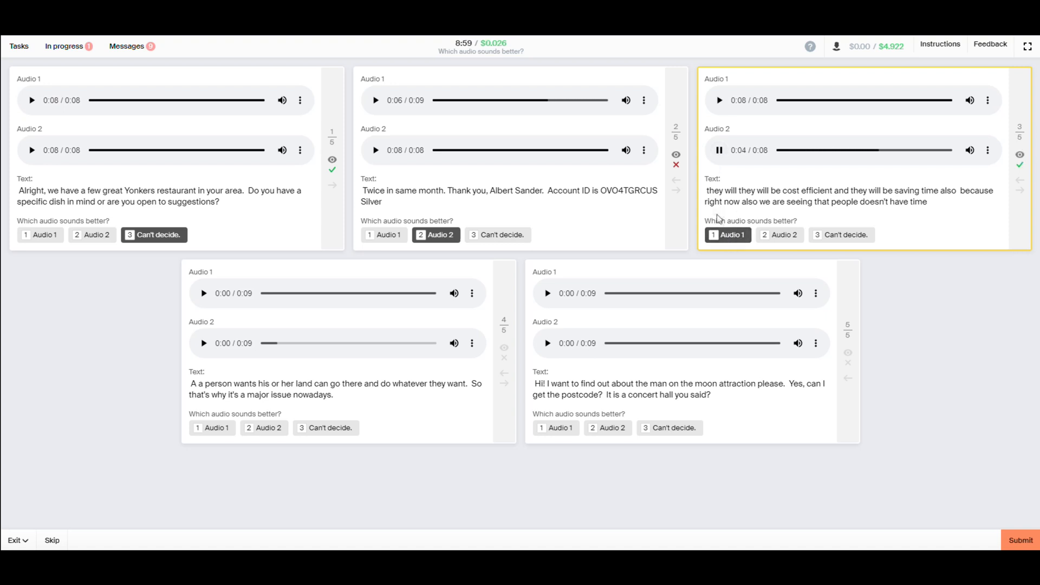
{"action": "left_click", "coordinate": [720, 151]}
Step: Replay both recordings of the first item, about Yonkers restaurants, to recheck its answer
{"action": "left_click", "coordinate": [31, 100]}
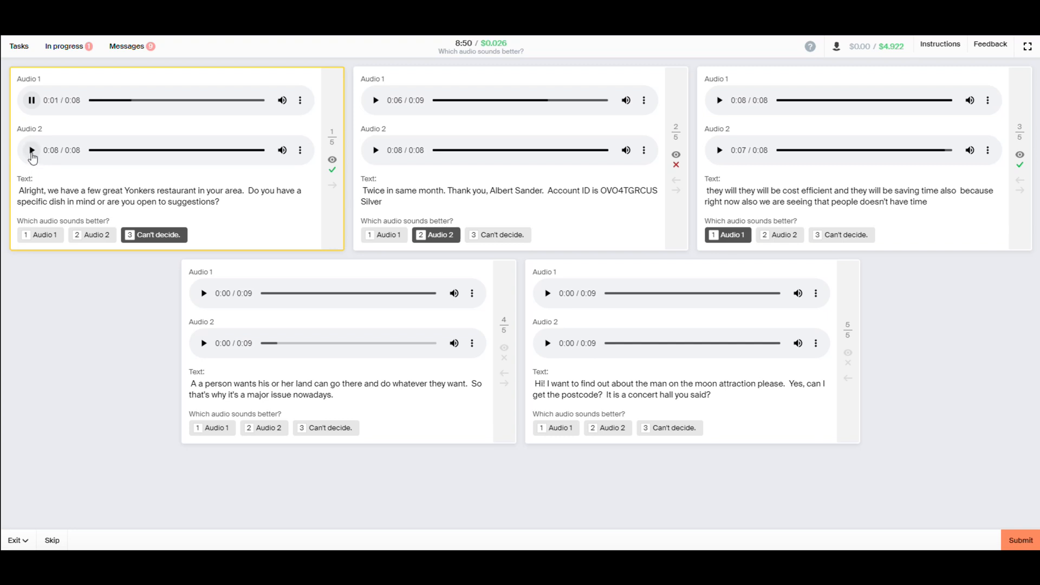
{"action": "left_click", "coordinate": [31, 150]}
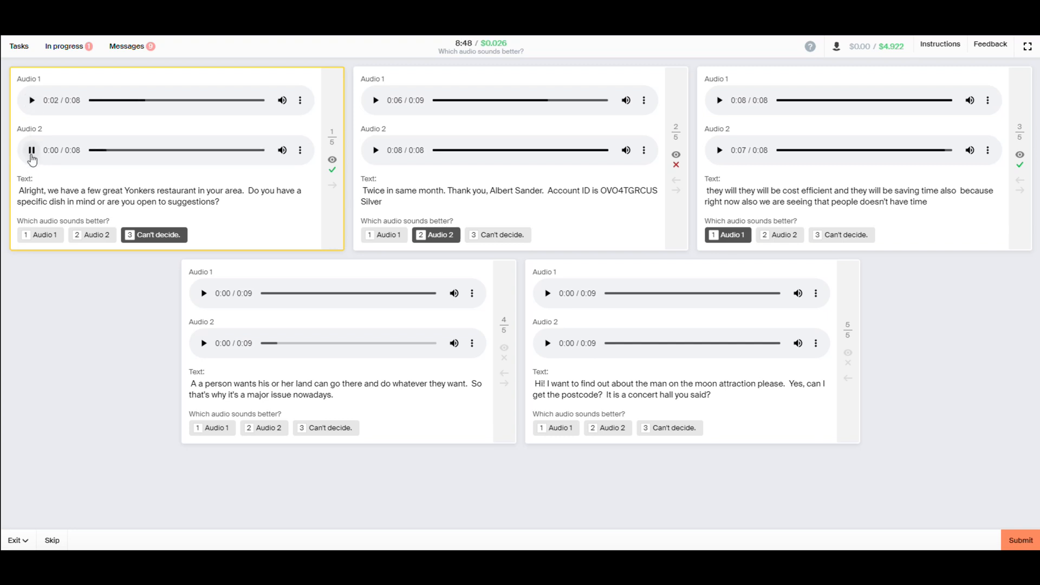
Step: Listen to and replay both recordings of the fourth item, about a person's land, and answer Can't decide
{"action": "left_click", "coordinate": [203, 293]}
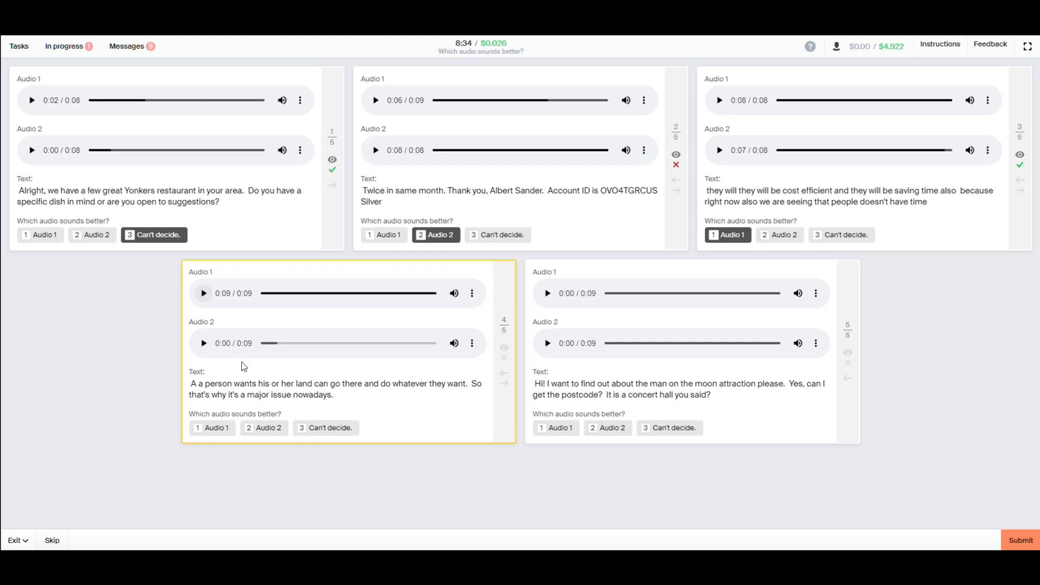
{"action": "left_click", "coordinate": [203, 343]}
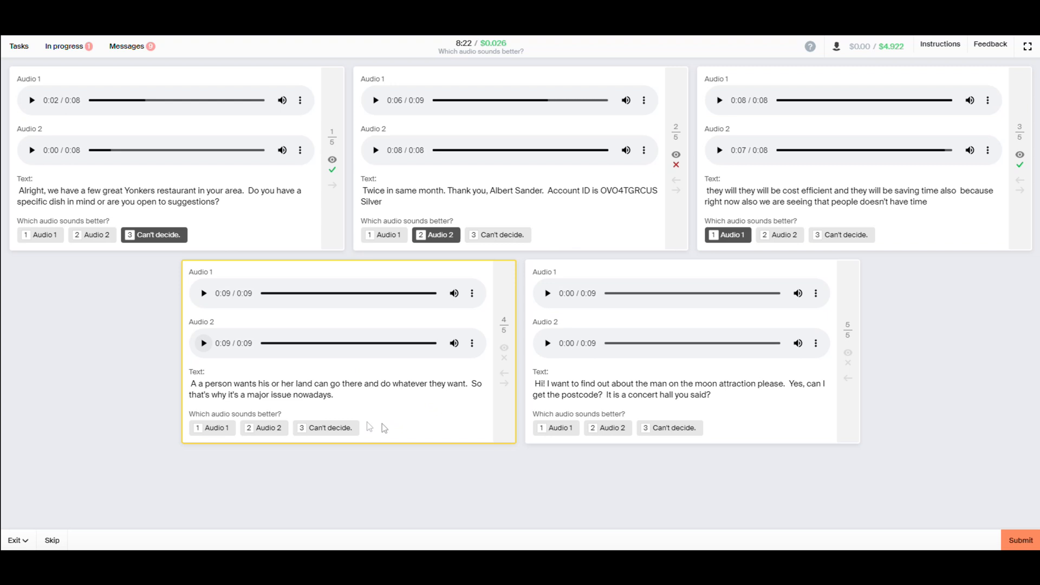
{"action": "left_click", "coordinate": [204, 293]}
{"action": "left_click", "coordinate": [204, 343]}
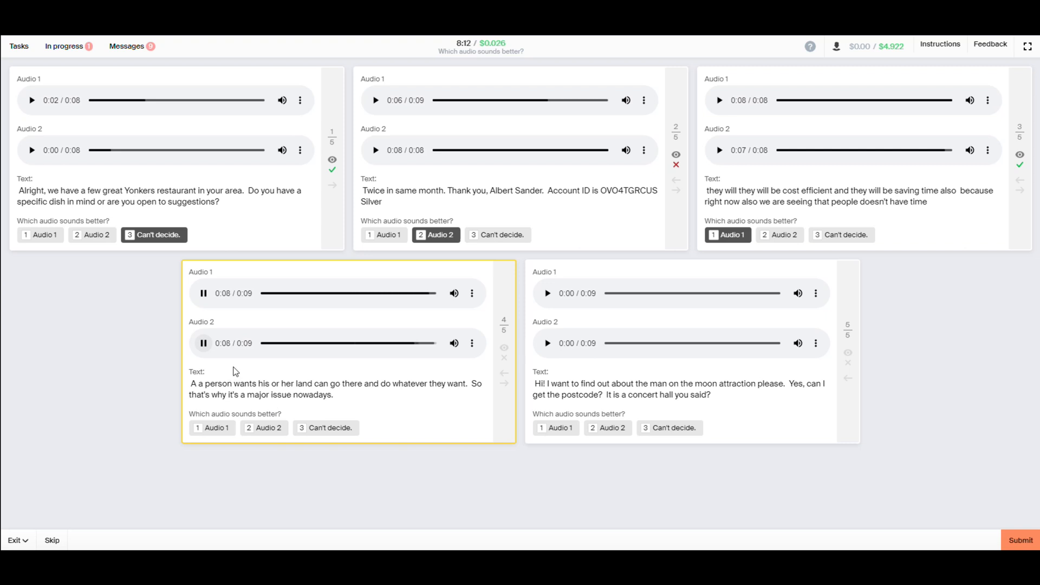
{"action": "left_click", "coordinate": [204, 343]}
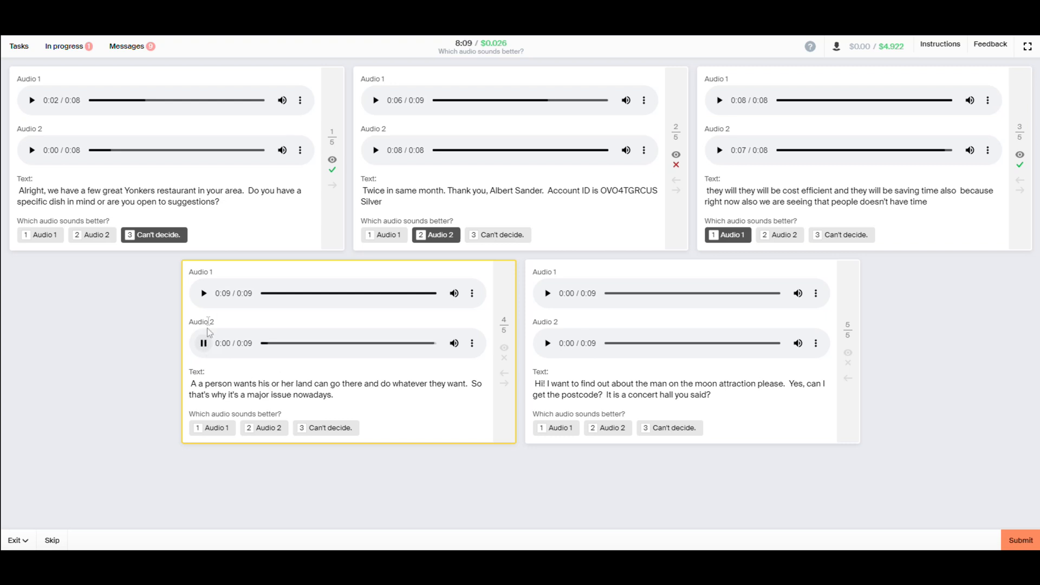
{"action": "left_click", "coordinate": [204, 293]}
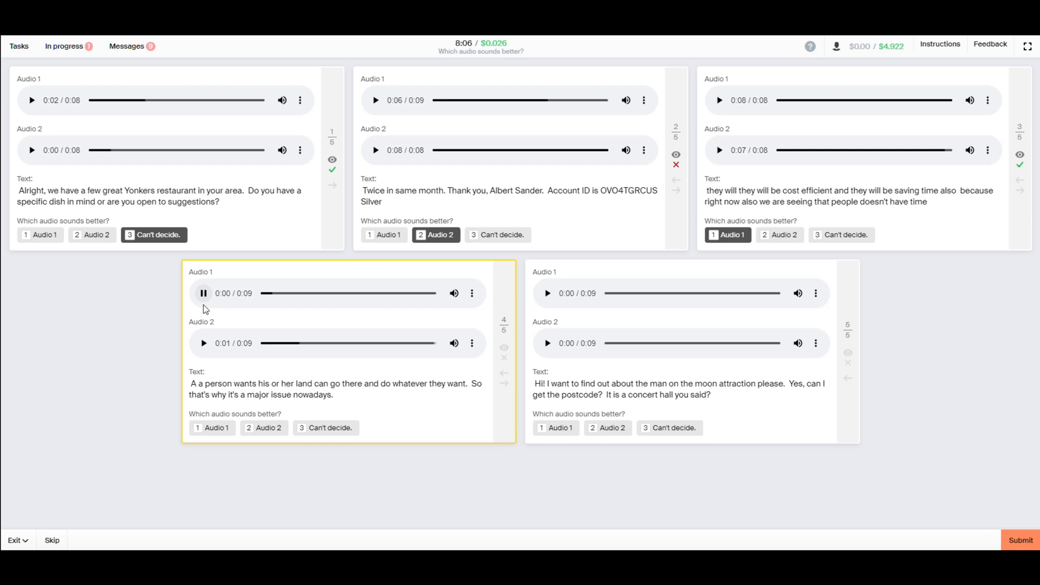
{"action": "left_click", "coordinate": [203, 293]}
{"action": "left_click", "coordinate": [319, 428]}
Step: Play Audio 1 of the fifth item and finish playing the partly heard Audio 1 of the second item
{"action": "left_click", "coordinate": [548, 293]}
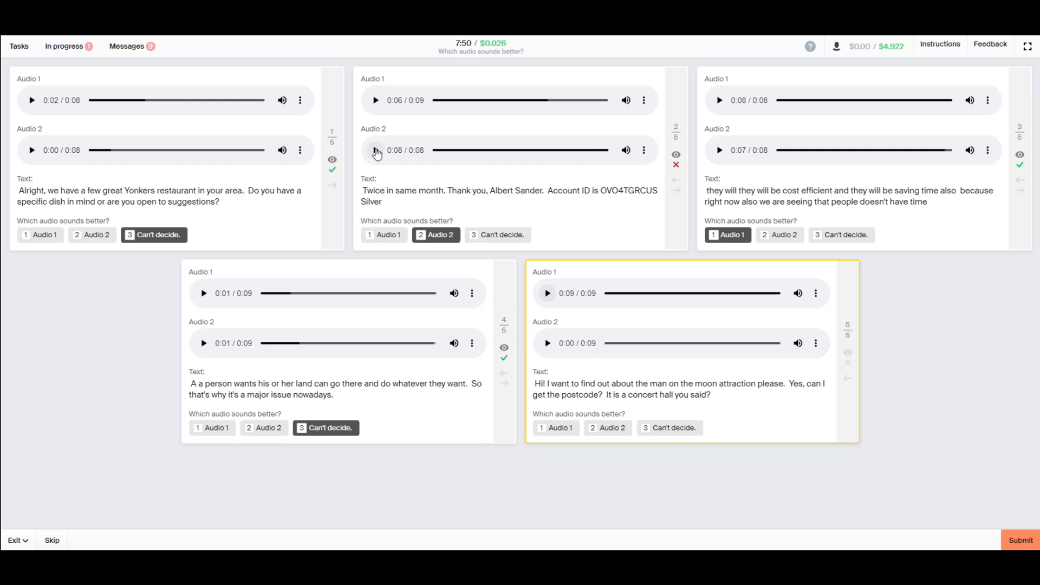
{"action": "left_click", "coordinate": [377, 100]}
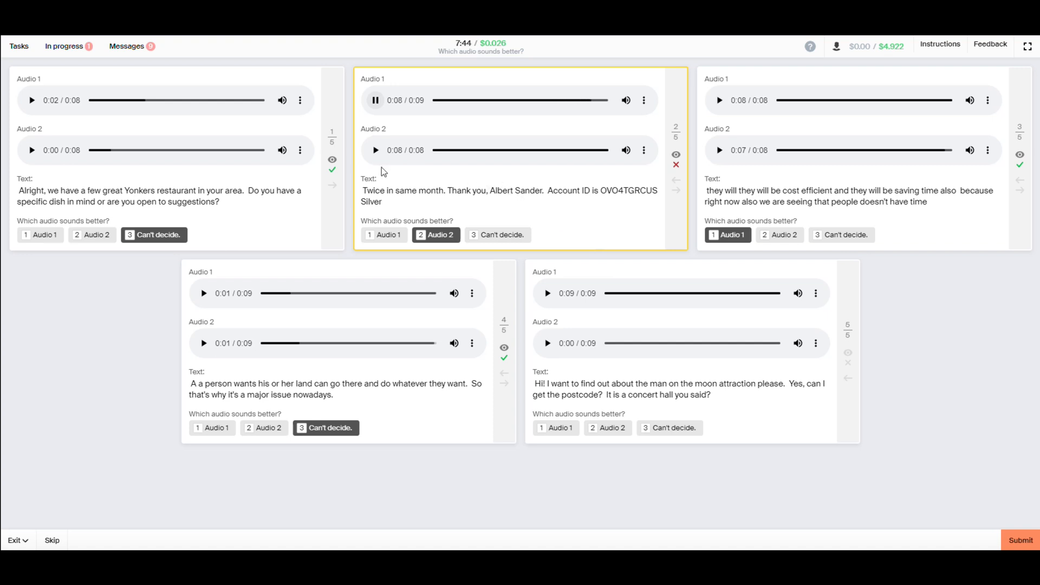
Step: Compare both recordings of the fifth item, about the man on the moon attraction, choose Audio 1, and submit the page of answers
{"action": "left_click", "coordinate": [547, 293]}
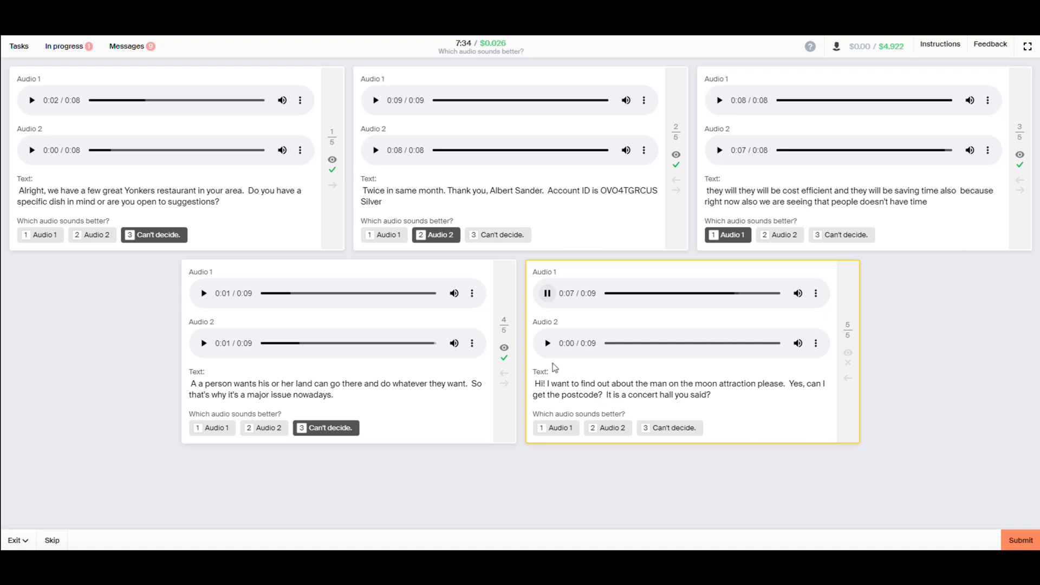
{"action": "left_click", "coordinate": [548, 343]}
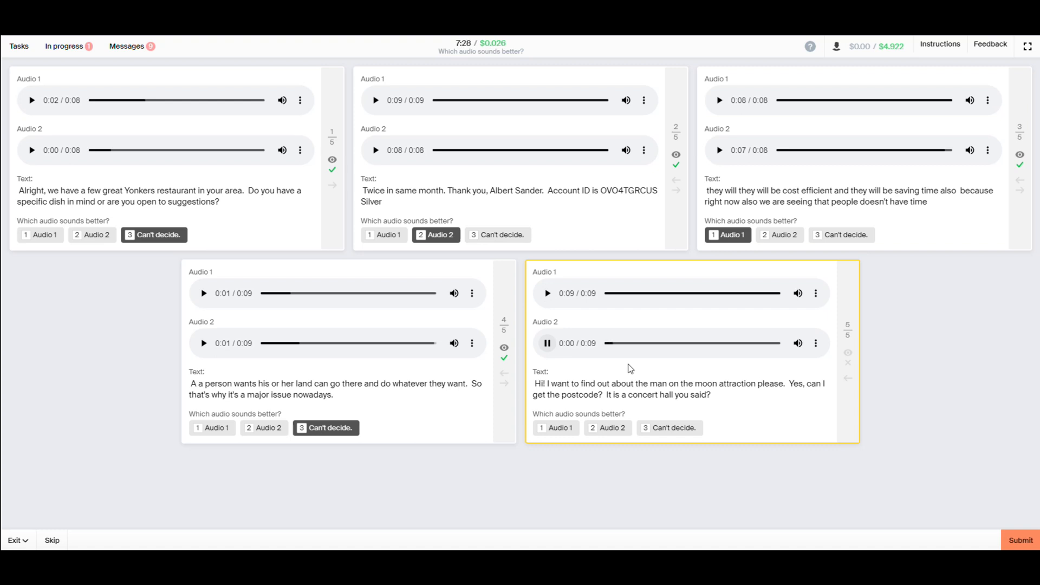
{"action": "left_click", "coordinate": [557, 429]}
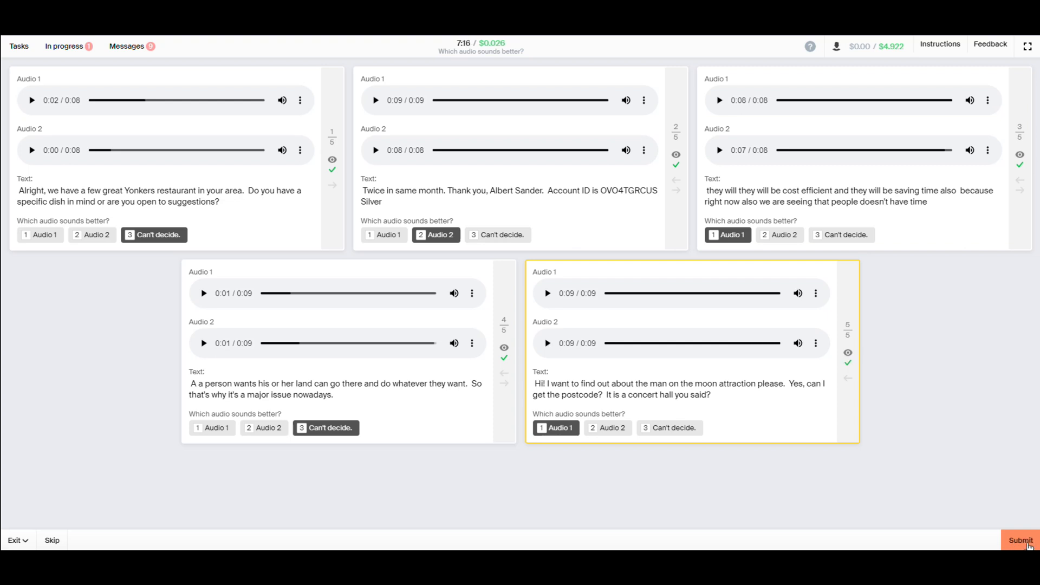
{"action": "left_click", "coordinate": [1029, 545]}
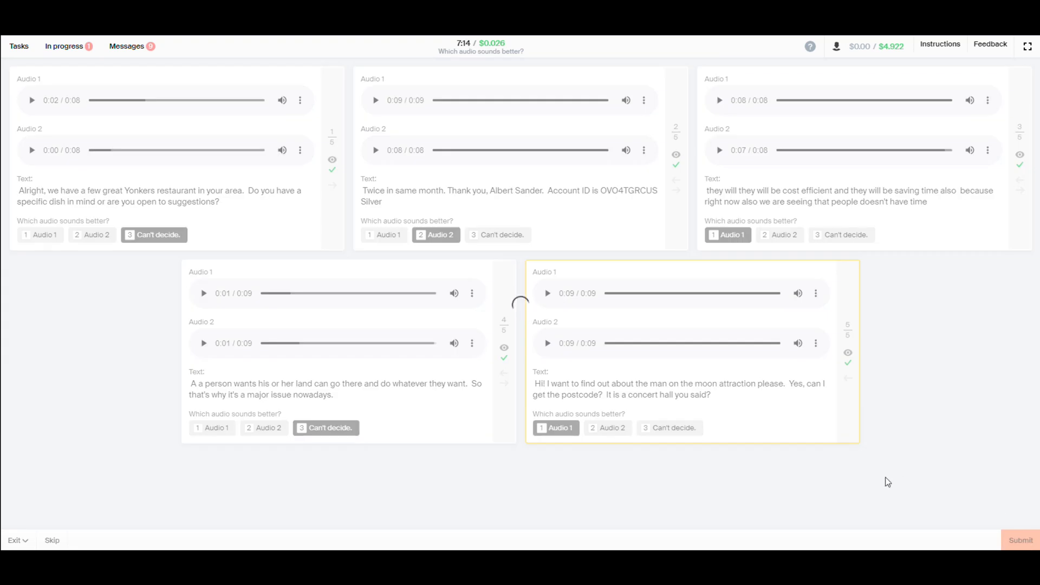